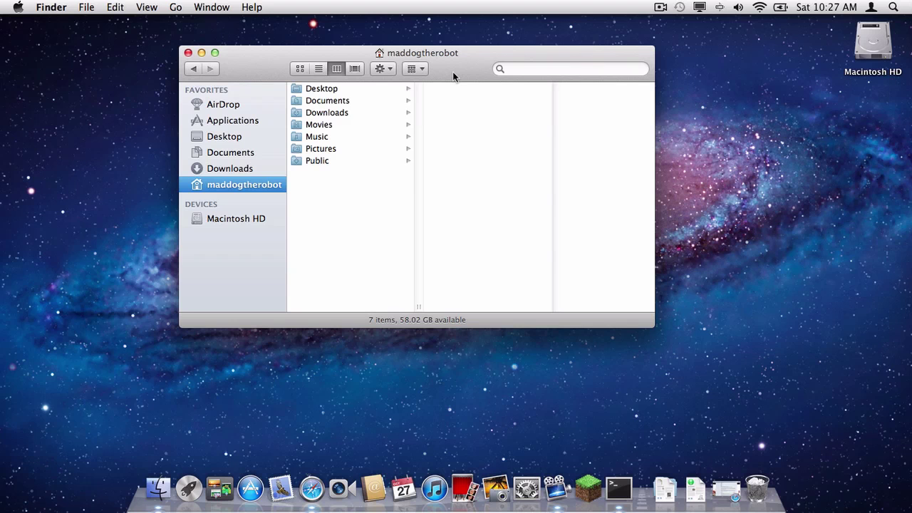
Step: Shift the home-folder Finder window slightly down and to the left on the desktop
left_click_drag(469, 72, 442, 106)
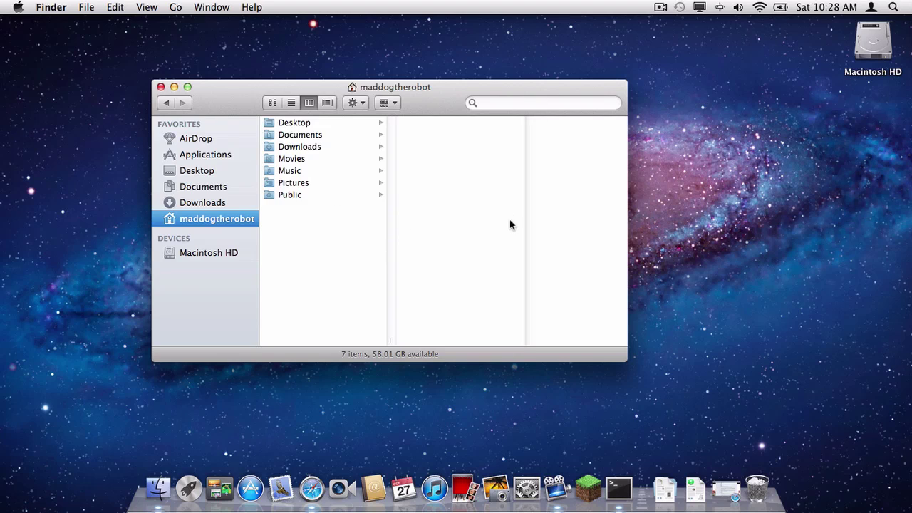
Step: Run chflags nohidden ~/Library/ in Terminal so Library shows in the home folder
left_click(617, 489)
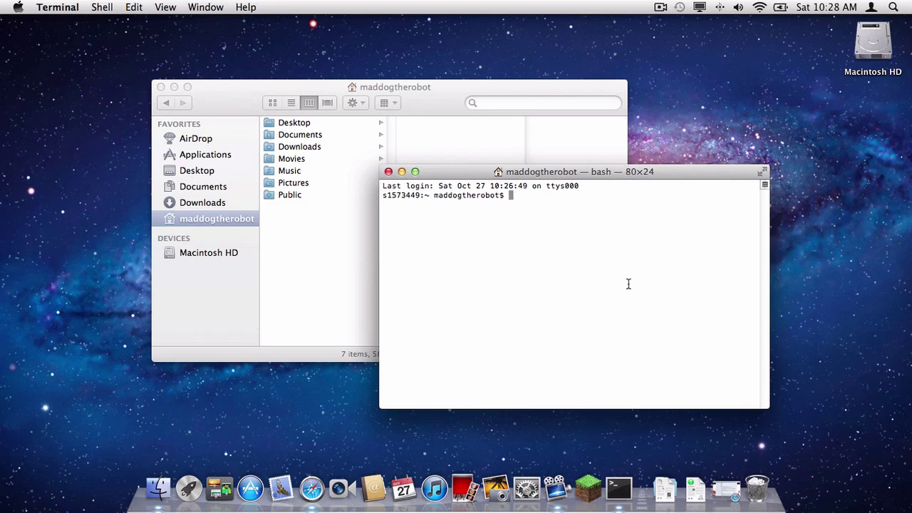
type("chflags nohidden ~/Library/")
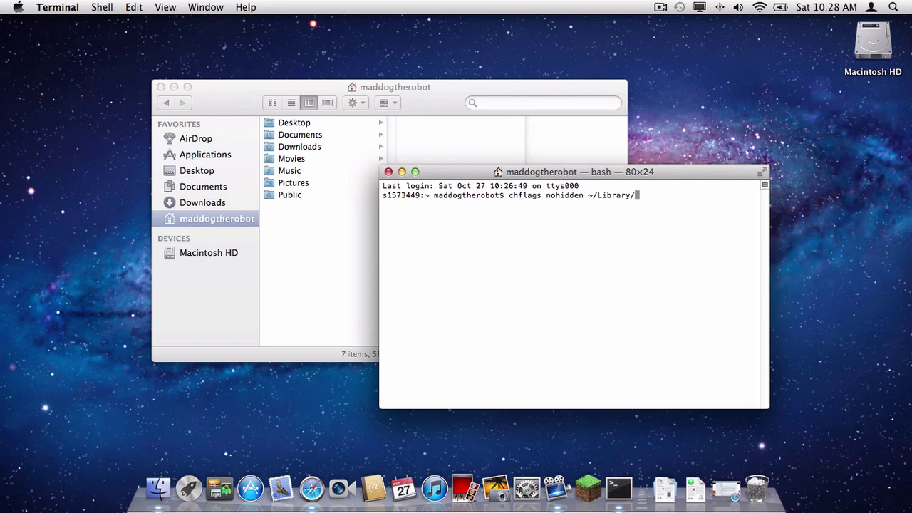
key("Return")
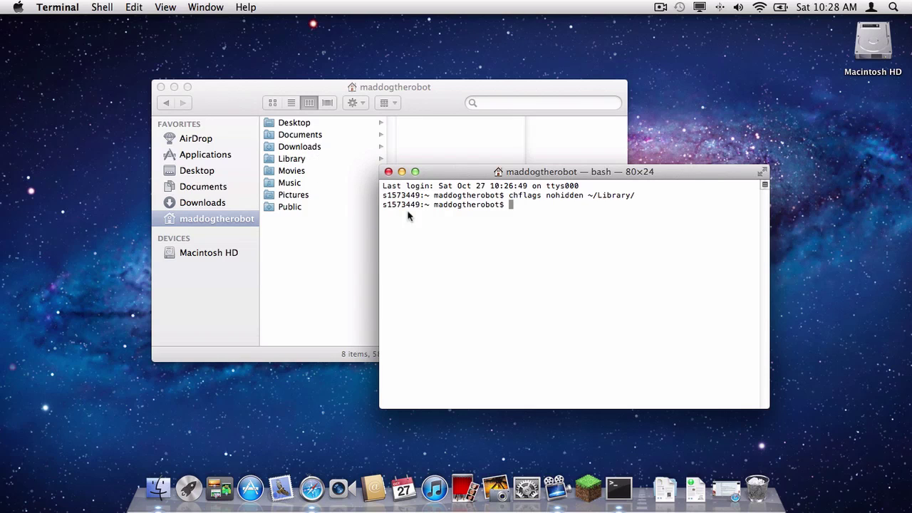
Step: Close Terminal and browse Finder to Library > Application Support > minecraft
left_click(305, 243)
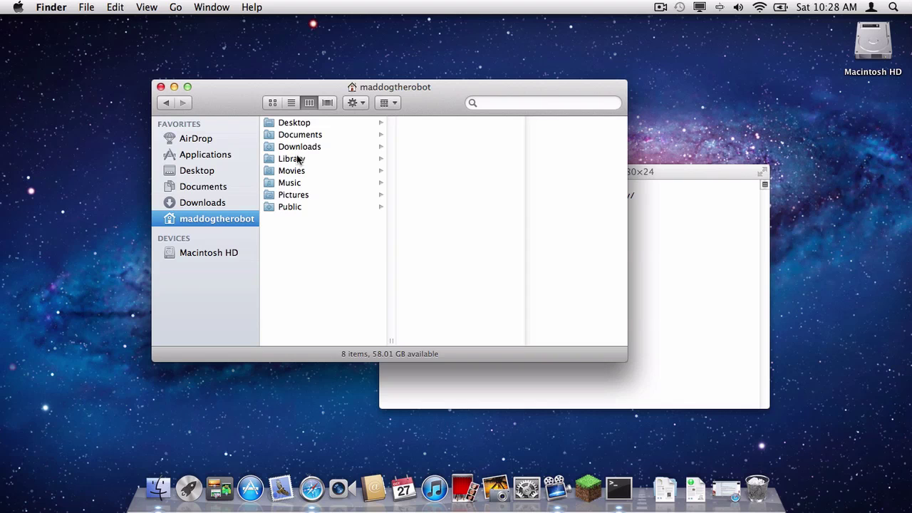
left_click(299, 159)
left_click(476, 136)
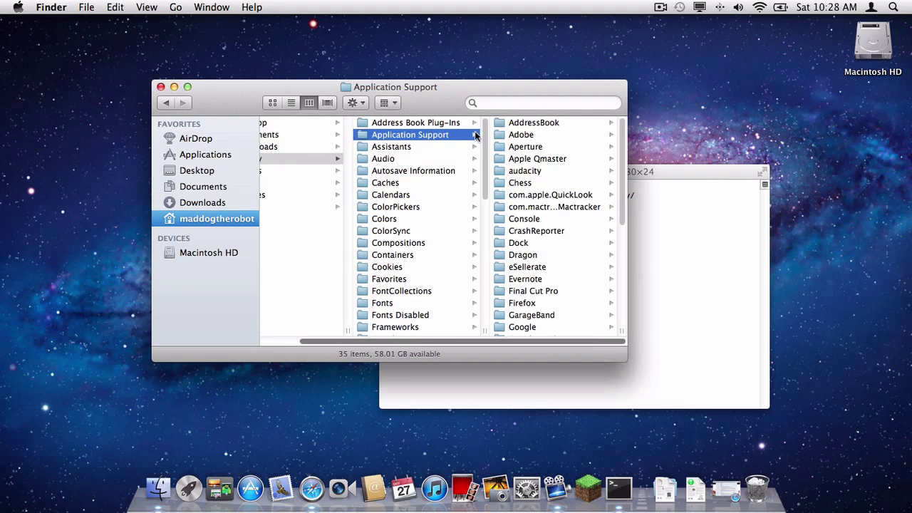
scroll(567, 223, "down", 5)
left_click(644, 169)
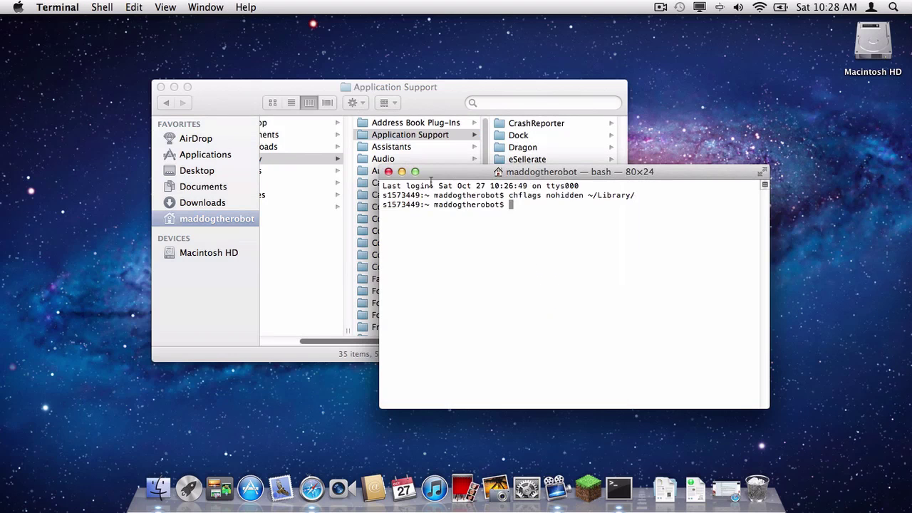
left_click(388, 171)
scroll(569, 290, "down", 5)
left_click(540, 235)
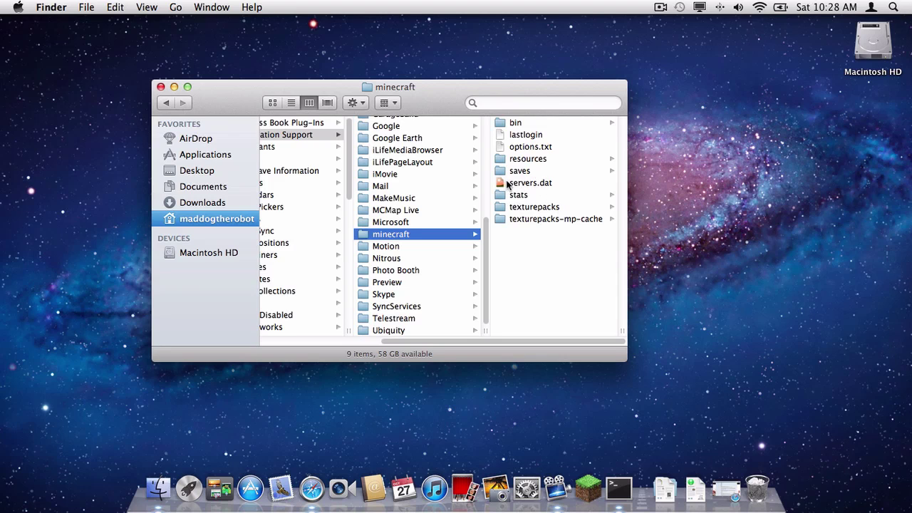
Step: Move servers.dat, options.txt and stats onto the desktop
mouse_move(502, 184)
left_mouse_down()
mouse_move(706, 166)
mouse_move(793, 141)
left_mouse_up()
mouse_move(497, 151)
left_mouse_down()
mouse_move(572, 151)
mouse_move(851, 214)
left_mouse_up()
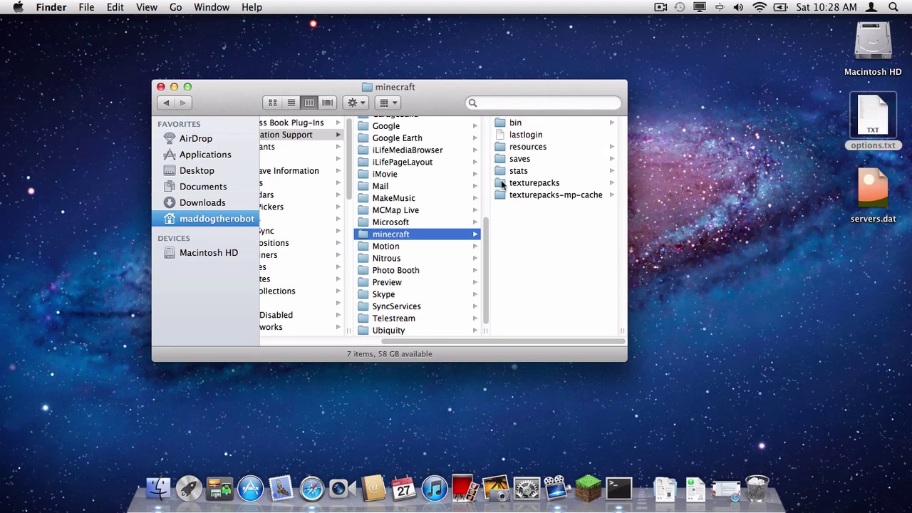
mouse_move(497, 171)
left_mouse_down()
mouse_move(603, 189)
mouse_move(727, 256)
left_mouse_up()
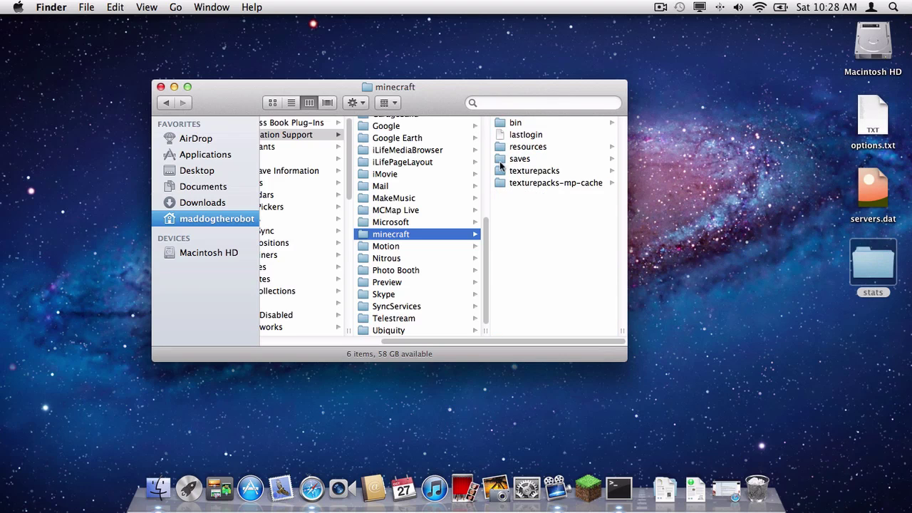
Step: Move saves to the desktop, trash the other items except bin, and trash bin's minecraft.jar
left_click_drag(503, 159, 781, 261)
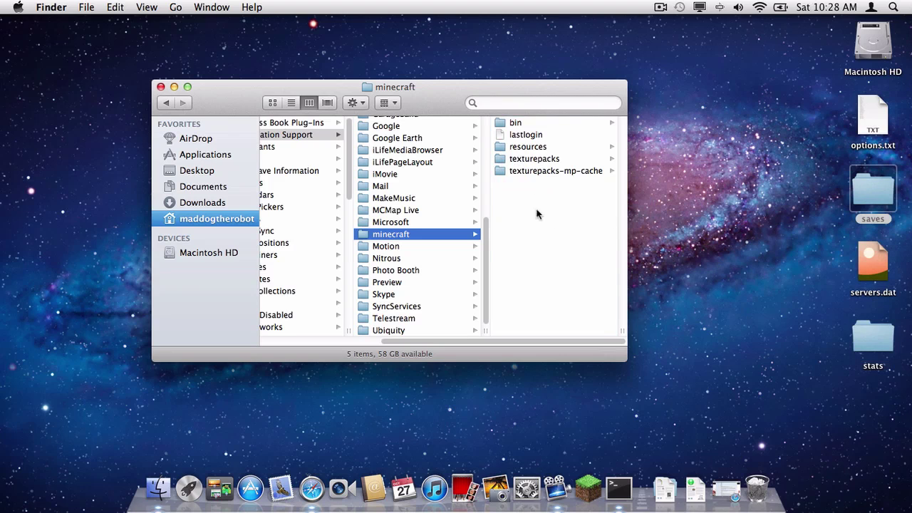
left_click_drag(543, 189, 540, 135)
right_click(539, 165)
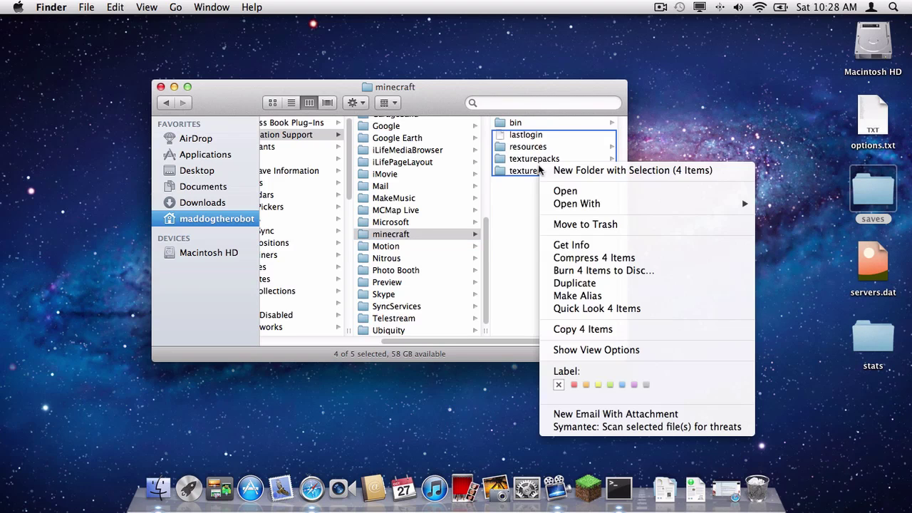
left_click(568, 225)
left_click(538, 129)
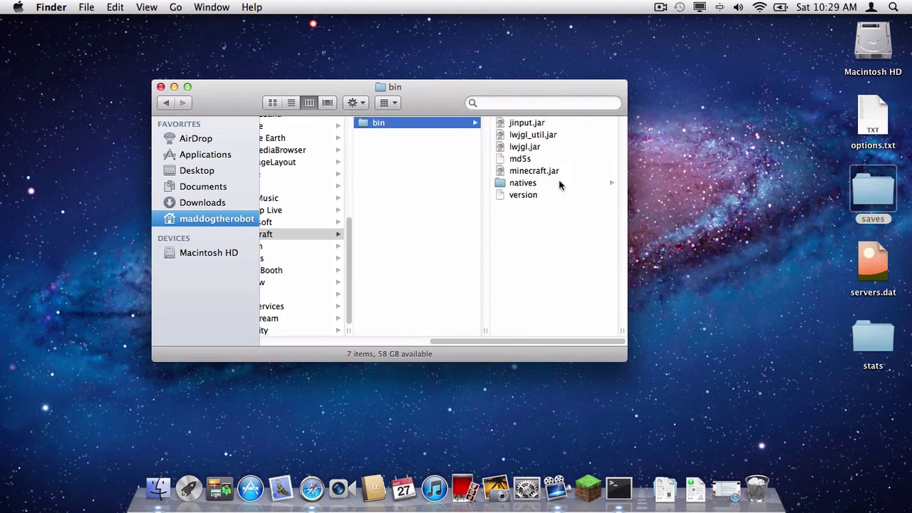
right_click(555, 176)
left_click(572, 207)
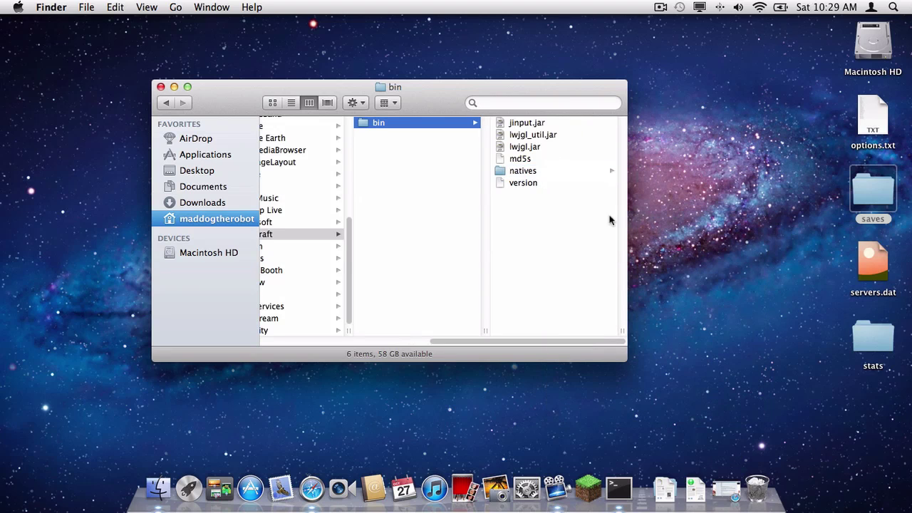
Step: Launch Minecraft and enter the password with Remember password ticked
left_click(585, 490)
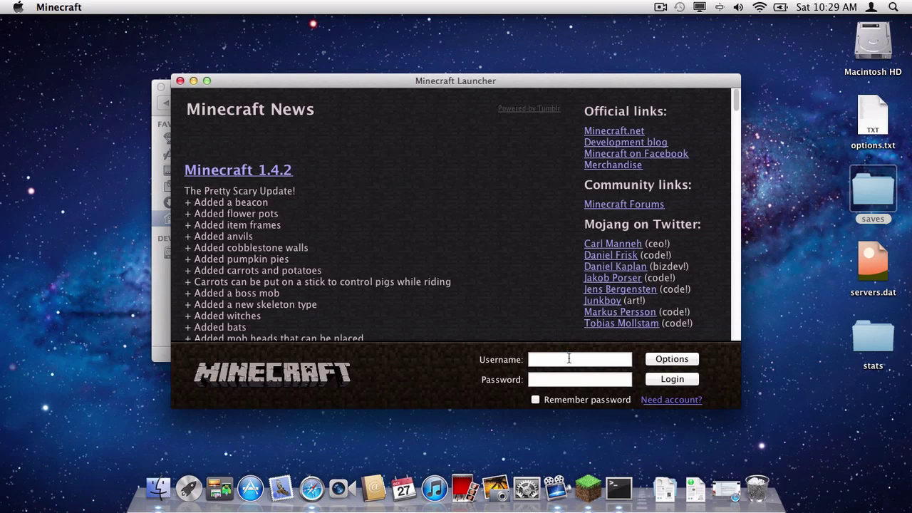
left_click(568, 358)
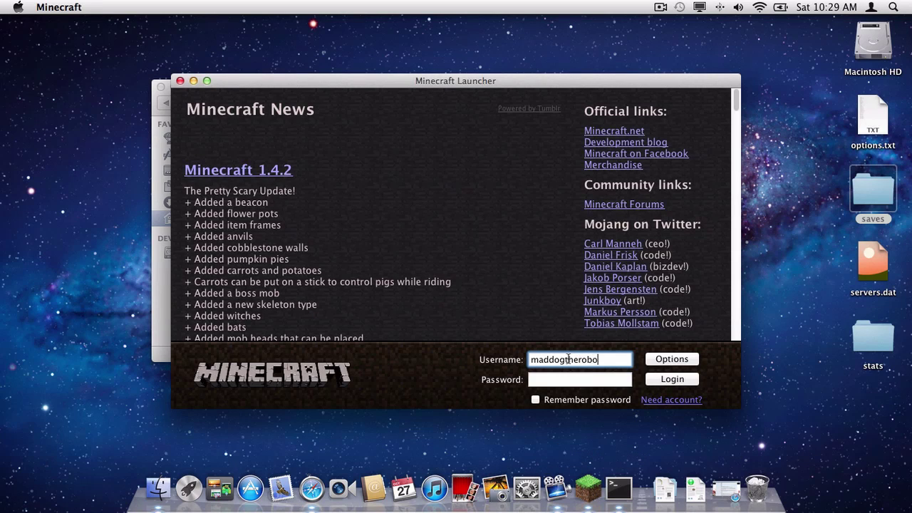
left_click(532, 380)
type("••••••••••••••••••••")
left_click(536, 401)
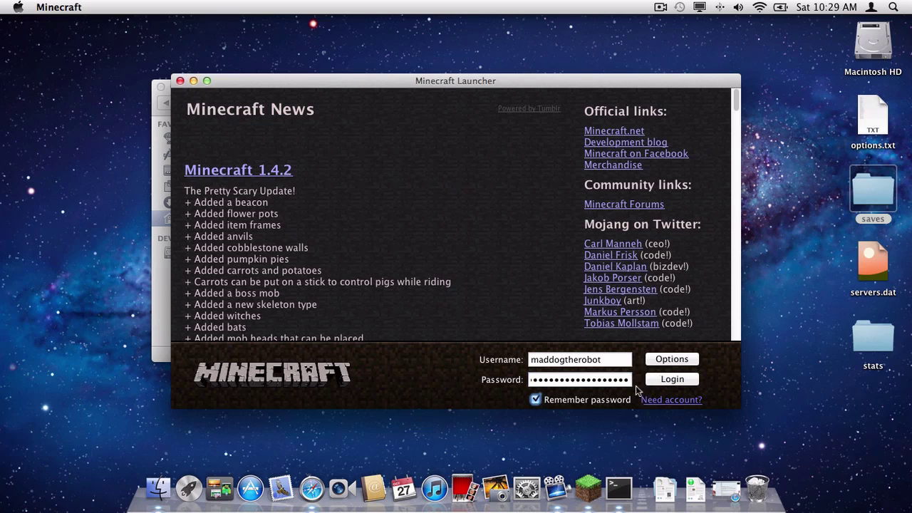
Step: Turn on Force update! in the launcher options and log in
left_click(672, 360)
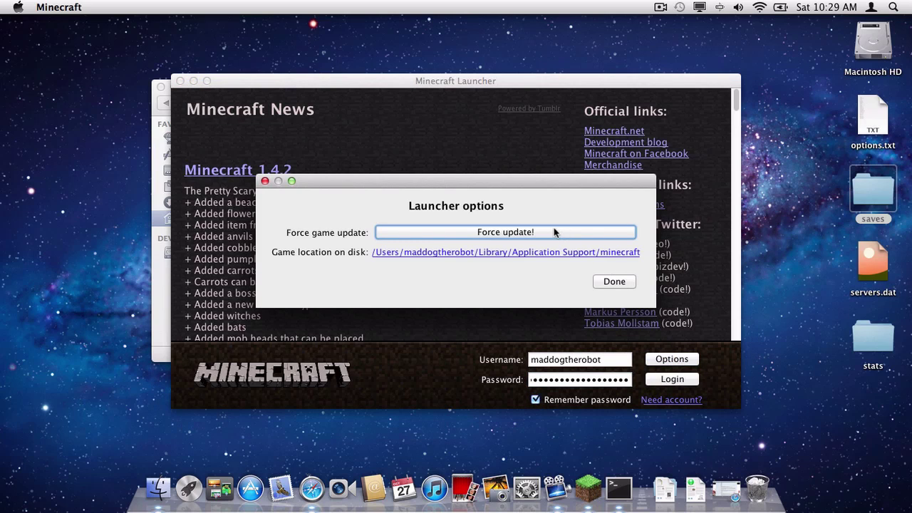
left_click(555, 233)
left_click(609, 284)
left_click(688, 381)
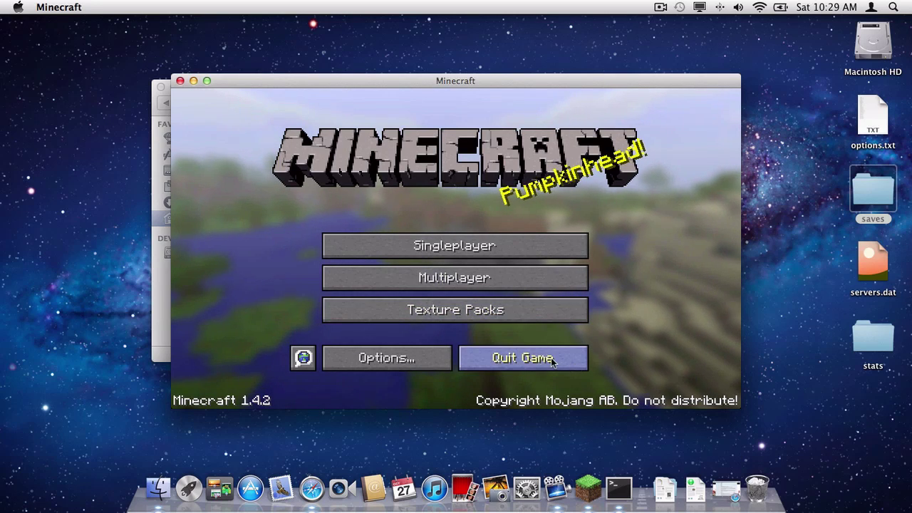
Step: Quit the game and move the four desktop backups into minecraft, replacing all conflicts
left_click(552, 360)
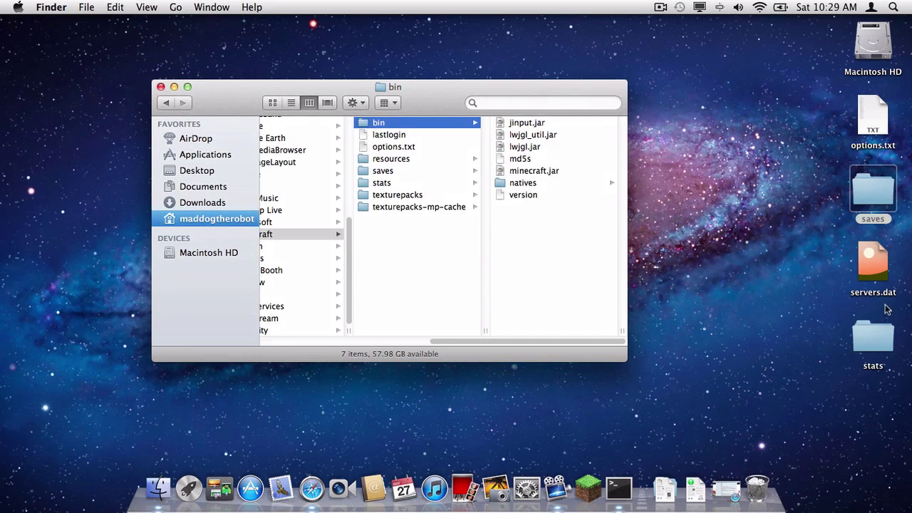
left_click(855, 408)
mouse_move(875, 411)
left_mouse_down()
mouse_move(878, 143)
mouse_move(412, 153)
mouse_move(417, 262)
left_mouse_up()
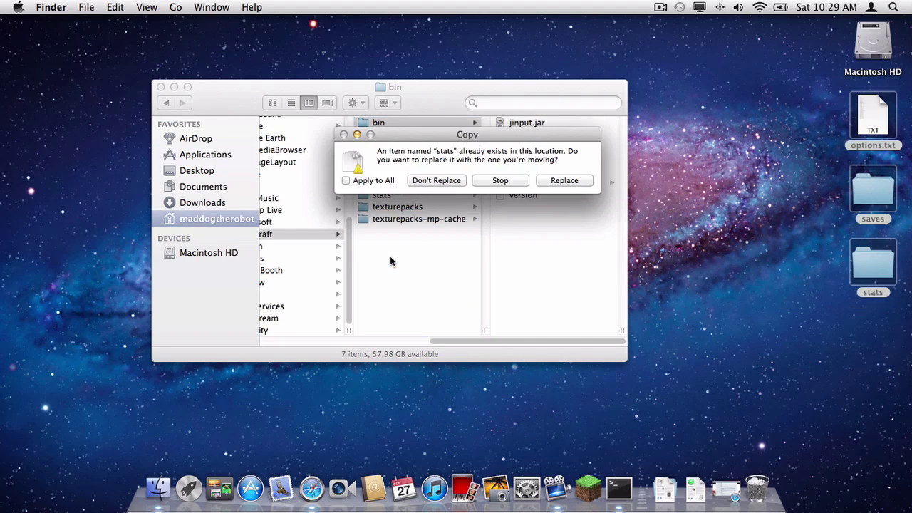
left_click(376, 182)
left_click(579, 181)
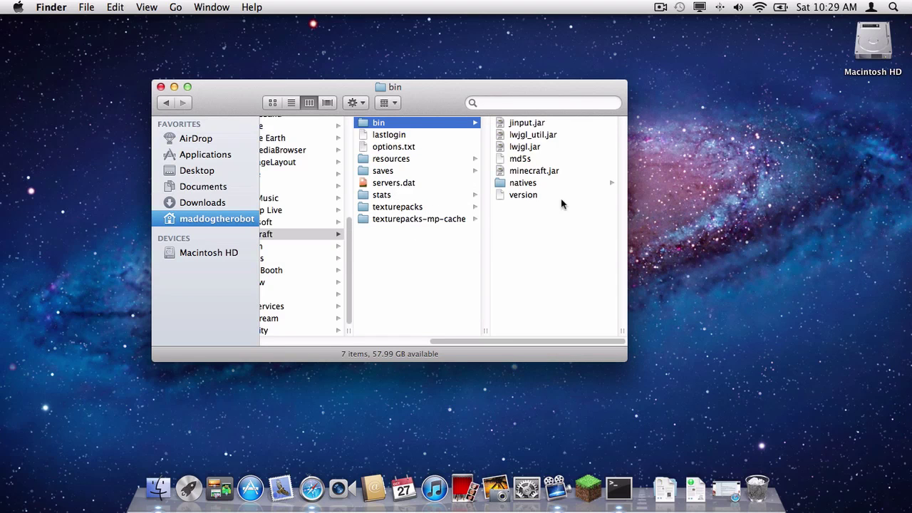
Step: Rename bin's minecraft.jar to minecraft.zip, confirm Use .zip, and expand the archive
left_click(553, 172)
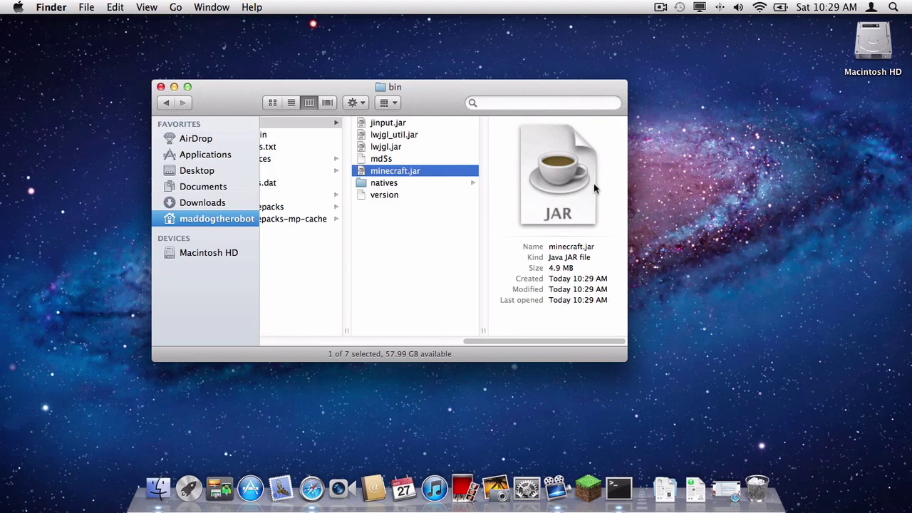
key("Return")
key("Right")
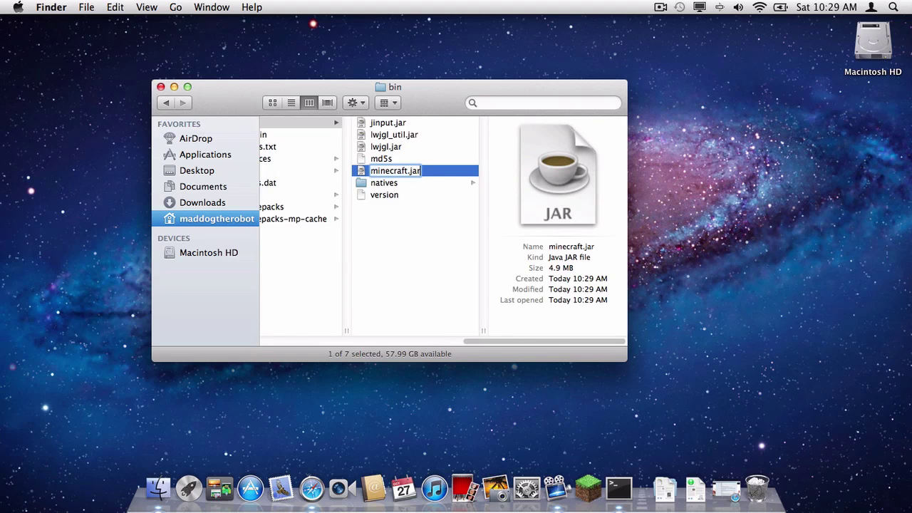
key("BackSpace")
key("BackSpace")
key("BackSpace")
type("p")
key("Return")
left_click(545, 188)
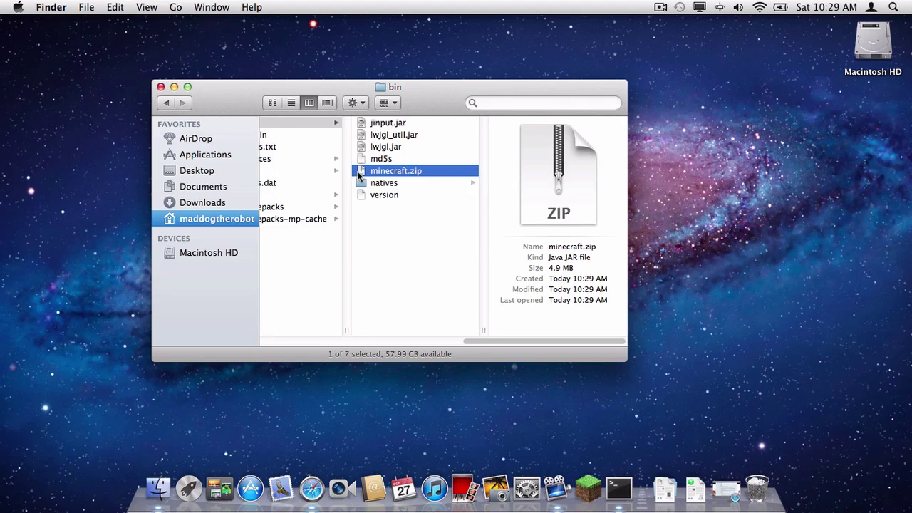
double_click(360, 173)
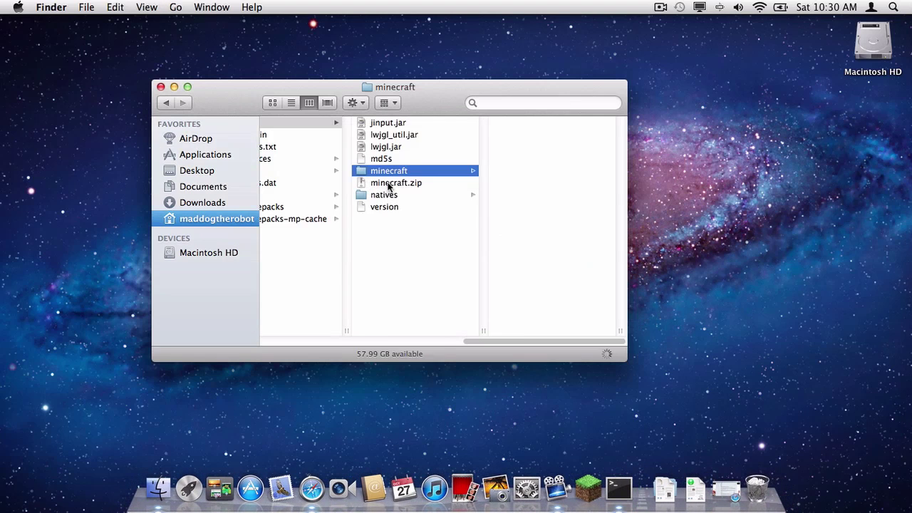
Step: Trash minecraft.zip and rename the extracted minecraft folder to minecraft.jar
right_click(387, 184)
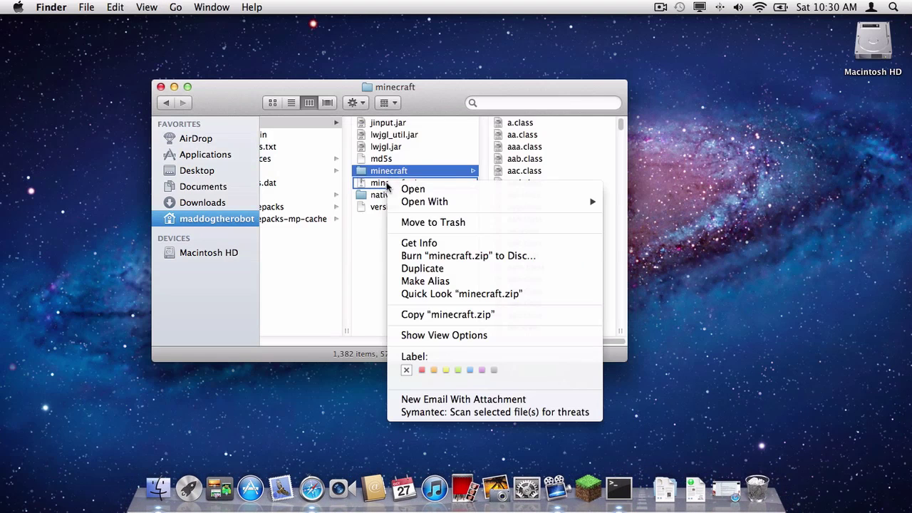
left_click(433, 223)
key("Return")
key("Return")
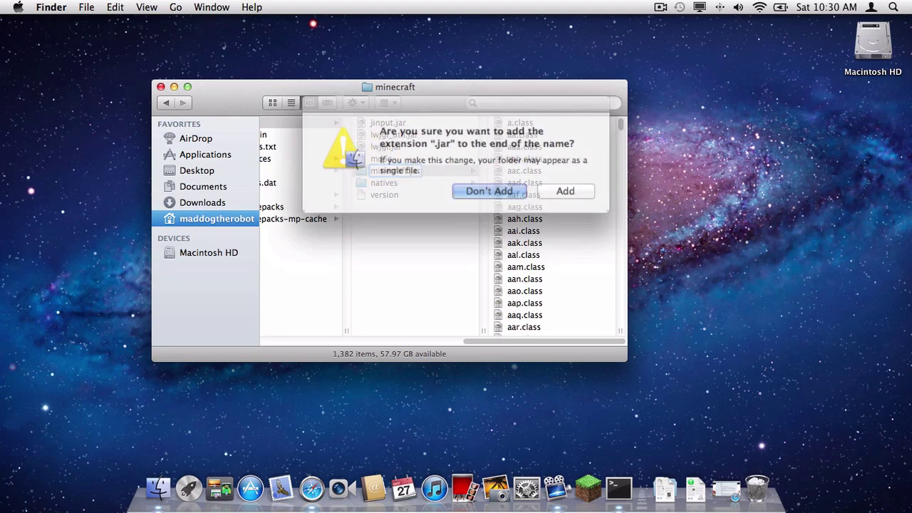
left_click(553, 188)
Step: Delete the META-INF folder from inside minecraft.jar
mouse_move(621, 128)
left_mouse_down()
mouse_move(627, 251)
mouse_move(624, 271)
mouse_move(614, 264)
left_mouse_up()
right_click(533, 265)
left_click(580, 240)
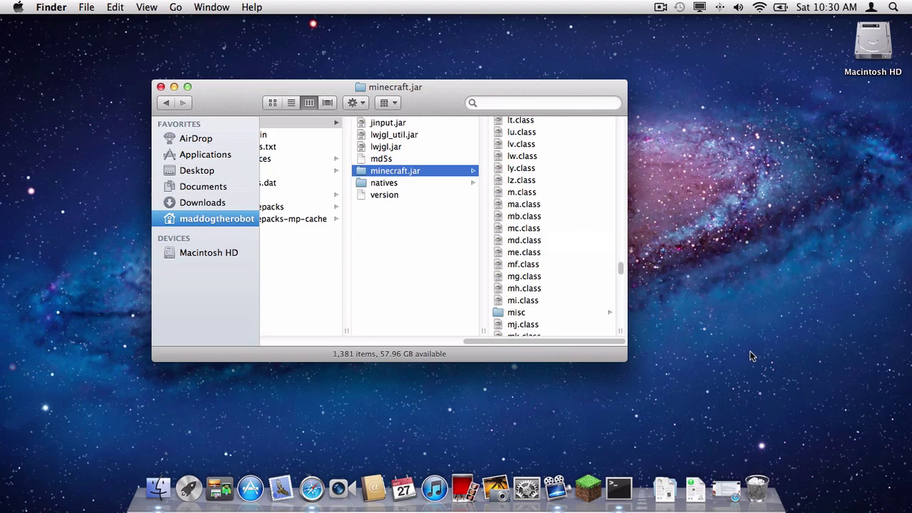
Step: Bring Safari back and locate the OptiFine HD A7 Ultra entry on the forum page
left_click(725, 488)
scroll(424, 279, "down", 5)
scroll(448, 282, "up", 3)
scroll(464, 285, "up", 4)
scroll(461, 287, "up", 4)
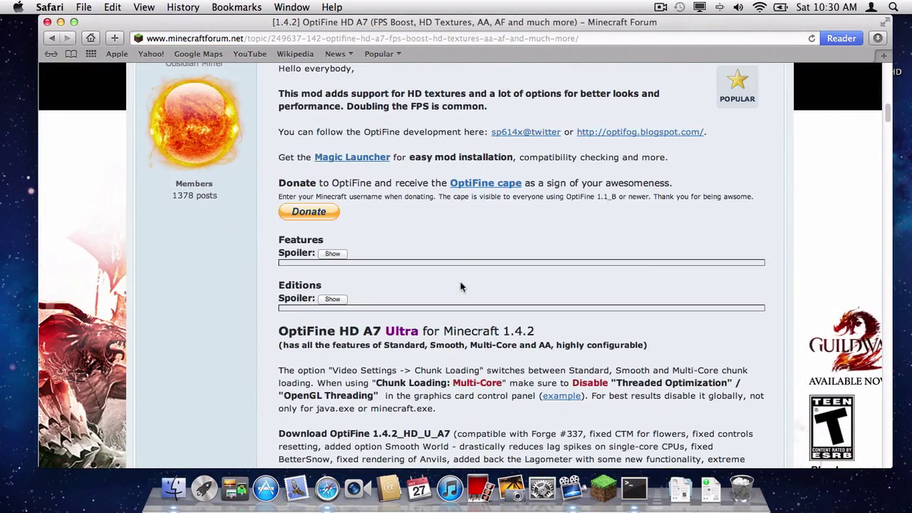
scroll(461, 286, "down", 3)
scroll(461, 286, "down", 2)
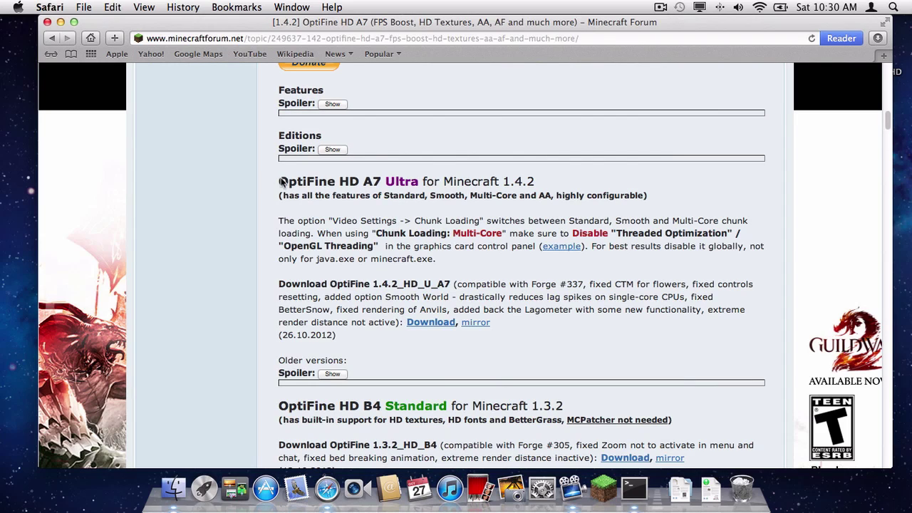
left_click_drag(280, 181, 523, 182)
left_click(385, 181)
left_click_drag(400, 182, 531, 183)
left_click(533, 183)
Step: Follow the 1.4.2_HD_U_A7 mirror link and download OptiFine_1.4.2_HD_U_A7.zip
scroll(448, 237, "down", 5)
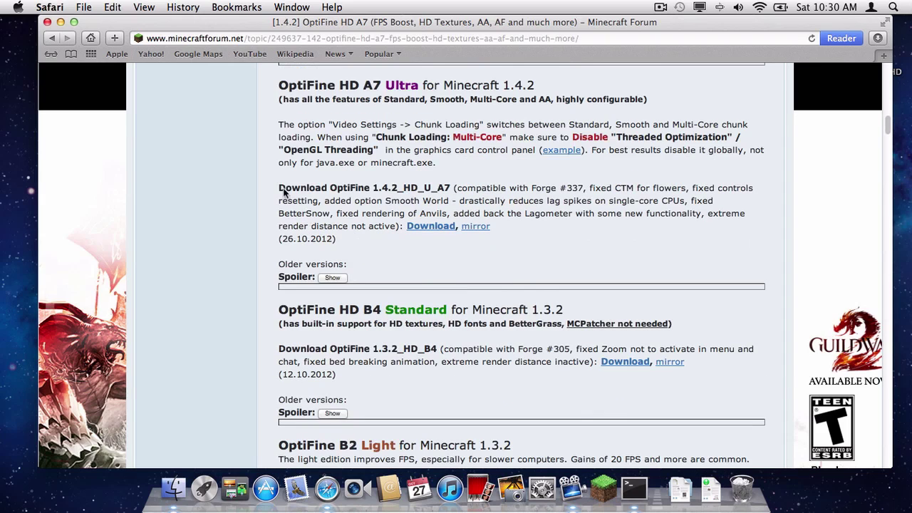
left_click_drag(278, 187, 422, 183)
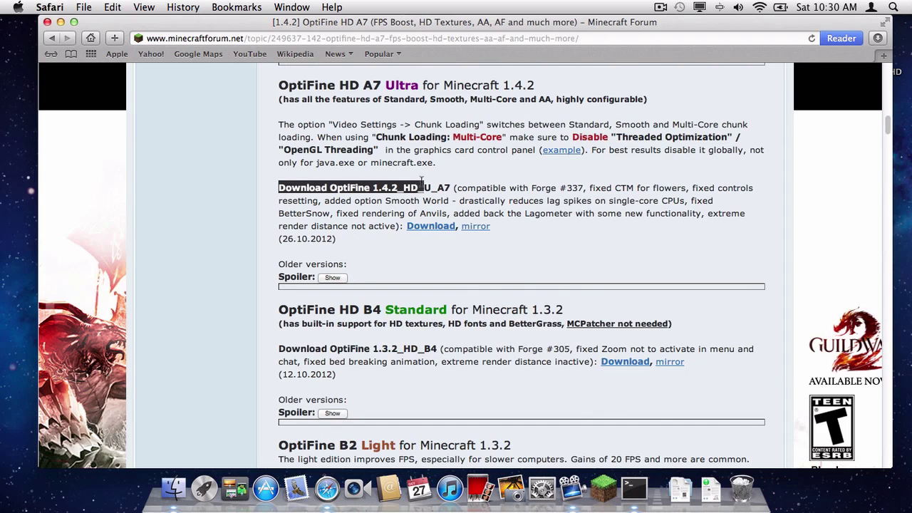
left_click(478, 226)
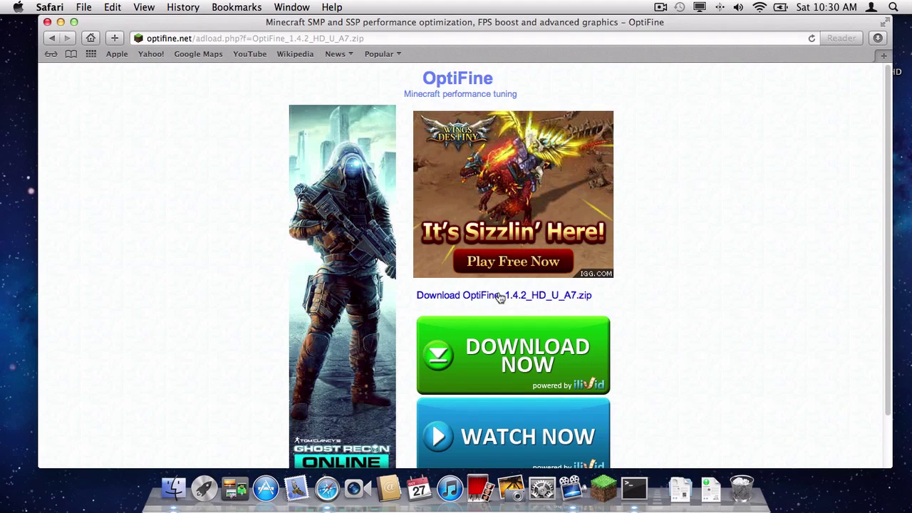
left_click(499, 296)
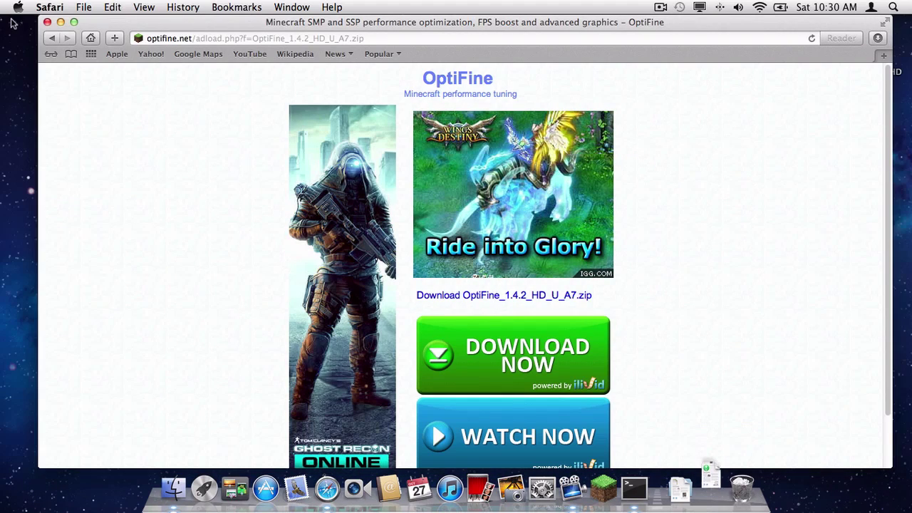
Step: Close Safari, put the OptiFine zip on the desktop, extract it, and trash the zip
left_click(47, 22)
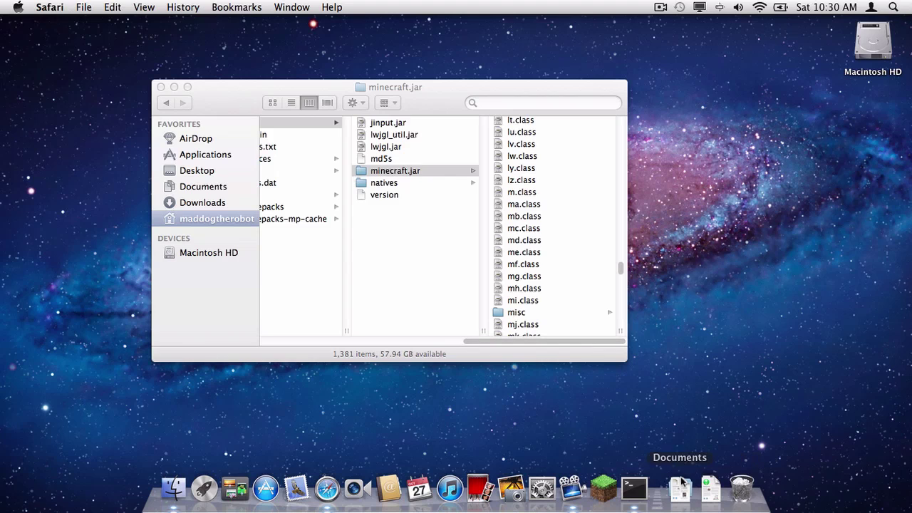
left_click(711, 489)
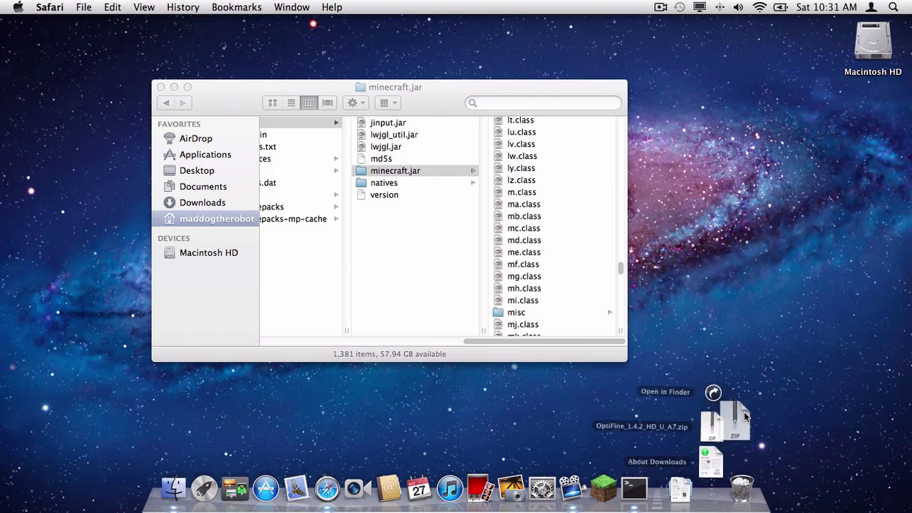
left_click_drag(759, 388, 720, 148)
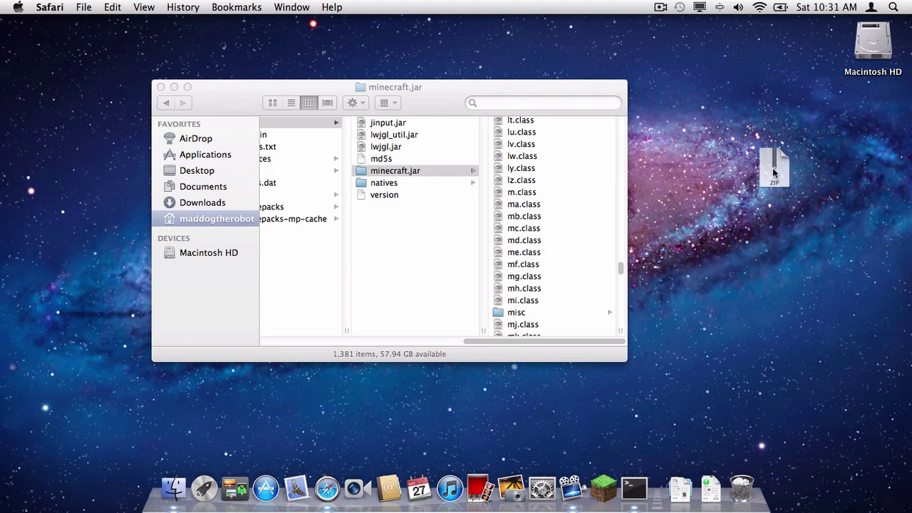
left_click_drag(772, 167, 834, 243)
left_click(833, 243)
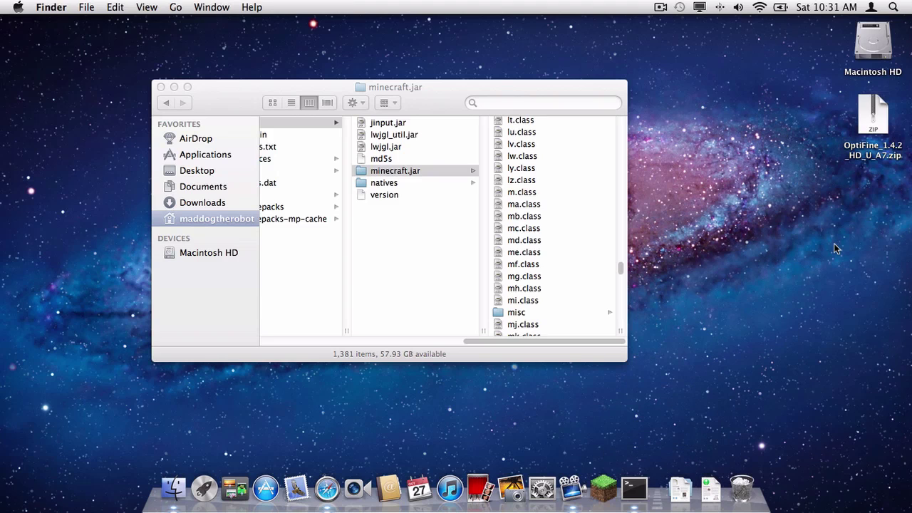
double_click(869, 128)
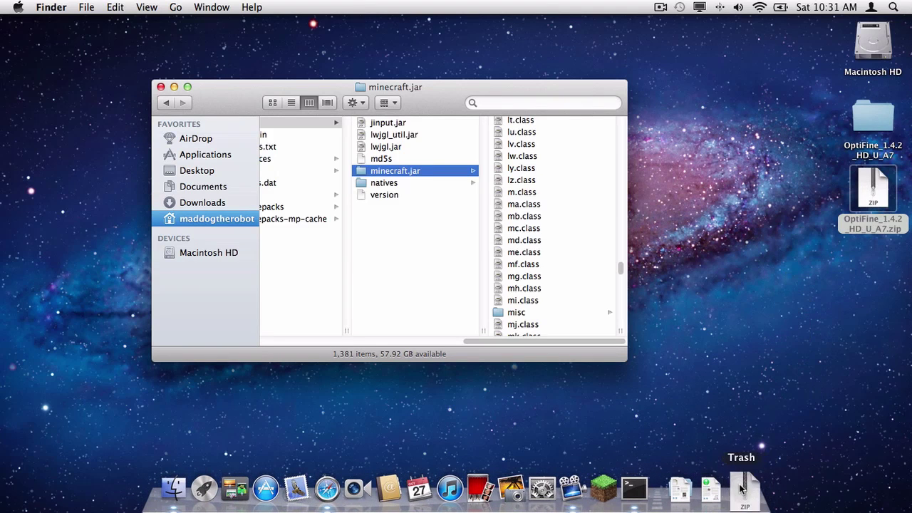
left_click_drag(870, 203, 743, 486)
Step: Move all 62 OptiFine files into minecraft.jar, replacing the existing ones
double_click(878, 128)
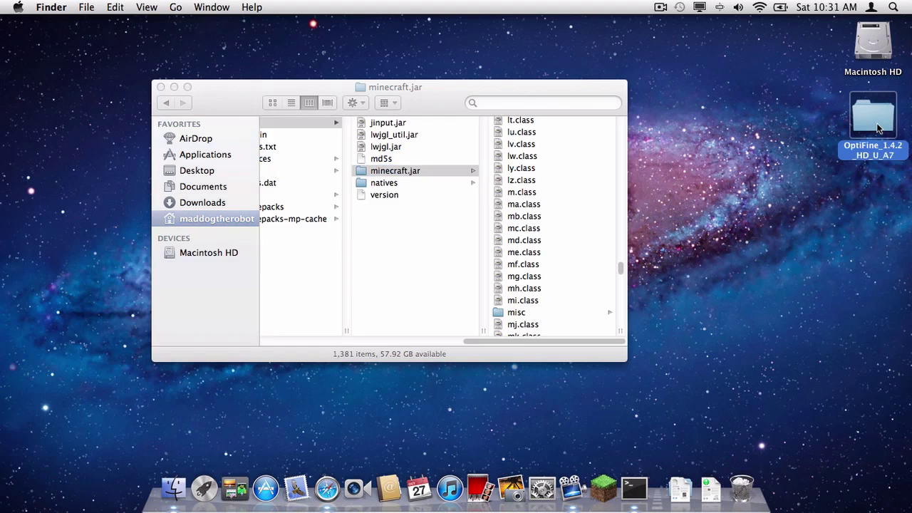
left_click_drag(399, 113, 317, 77)
scroll(407, 162, "down", 10)
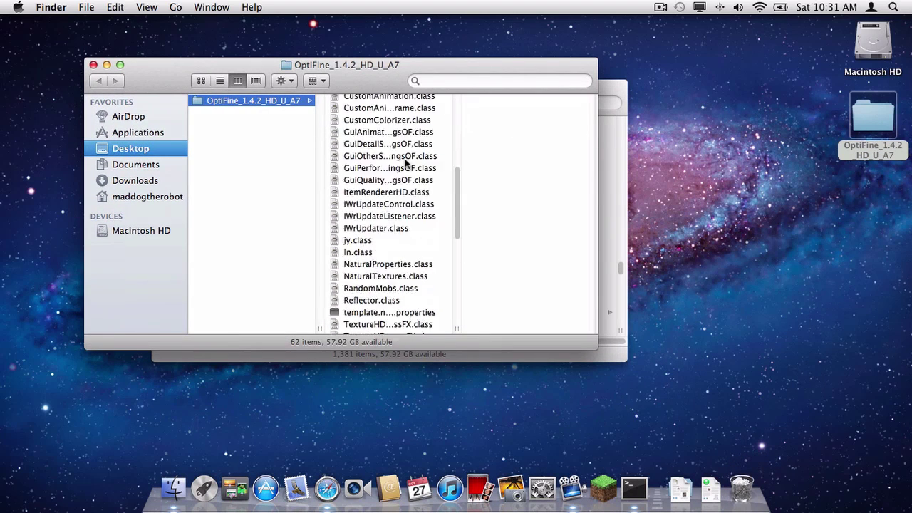
scroll(409, 158, "down", 3)
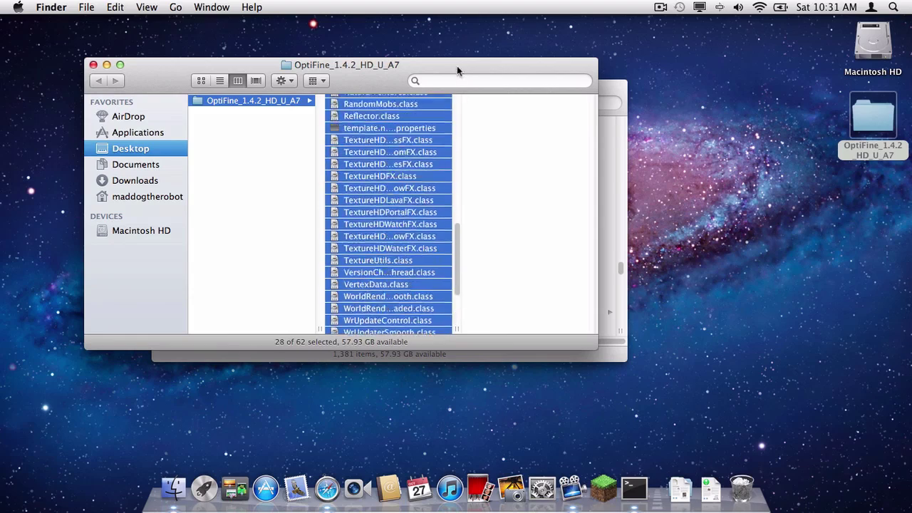
left_click_drag(438, 325, 455, 34)
left_click_drag(363, 79, 273, 314)
left_click_drag(267, 371, 547, 156)
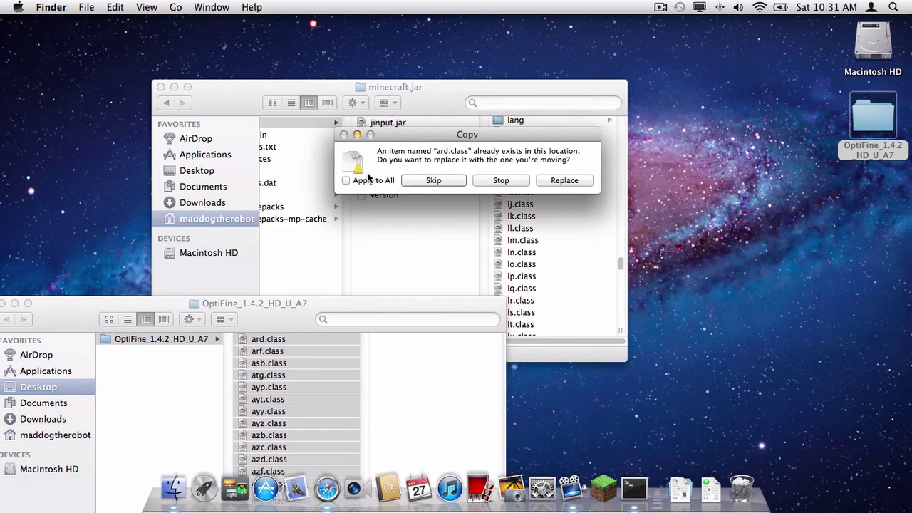
left_click(555, 180)
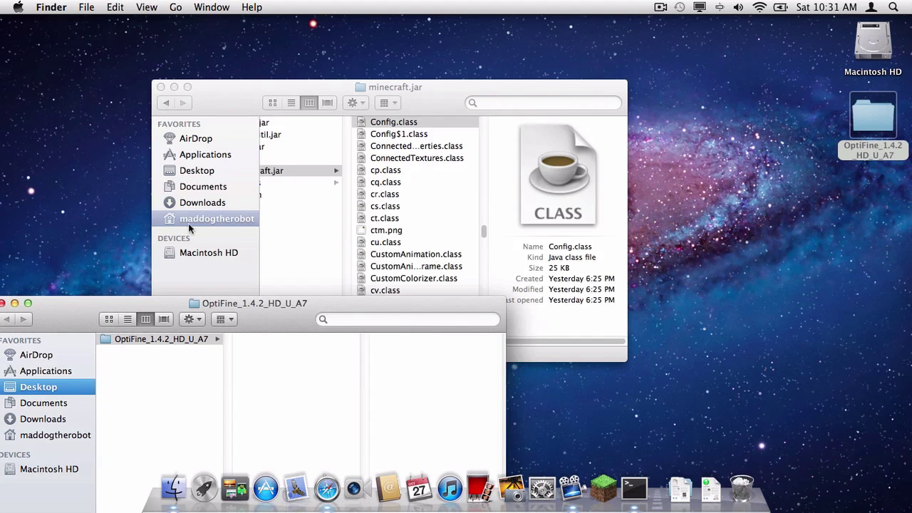
Step: Close the emptied OptiFine folder window and the minecraft.jar window
left_click_drag(60, 314, 229, 246)
left_click(170, 236)
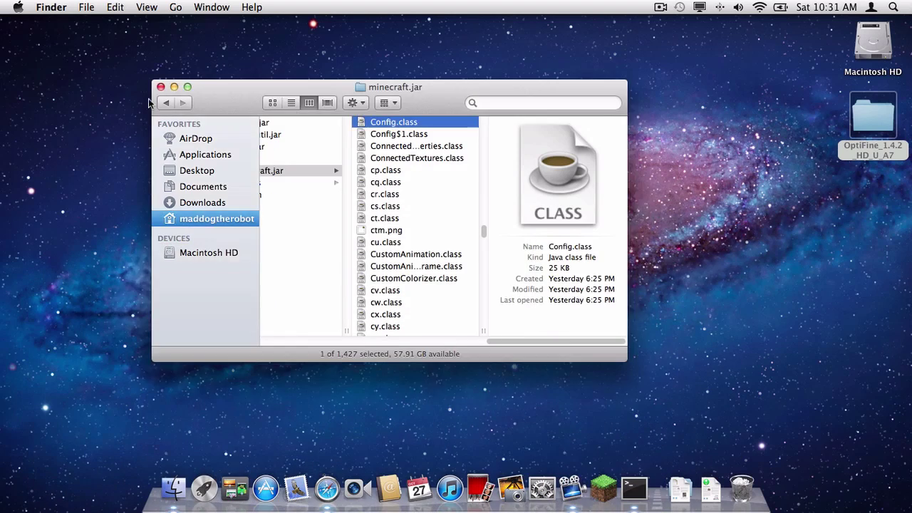
left_click(161, 87)
Step: Launch Minecraft, check Options > Video Settings shows OptiFine, then back out to the main menu
left_click(616, 505)
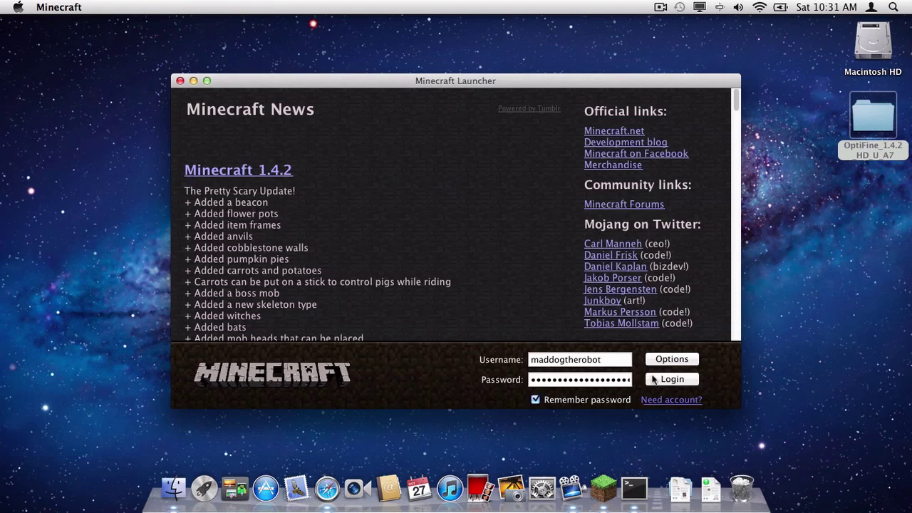
left_click(653, 379)
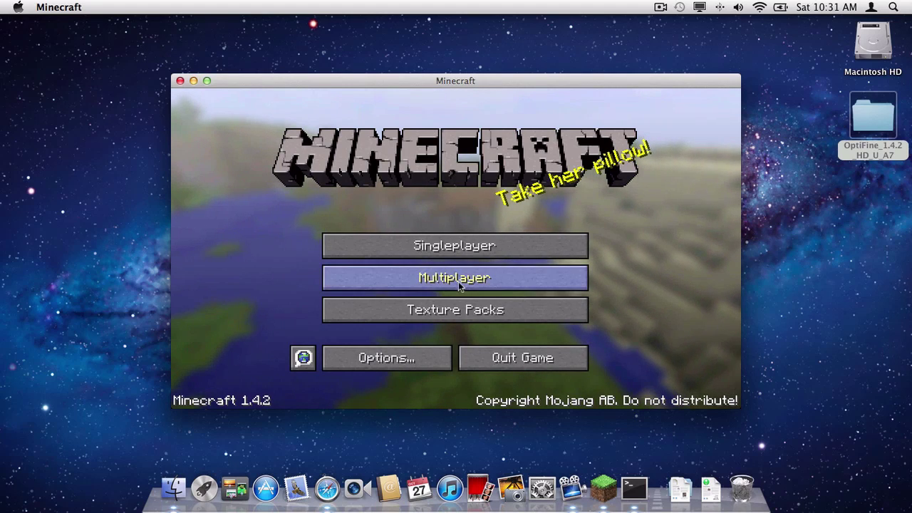
left_click(379, 356)
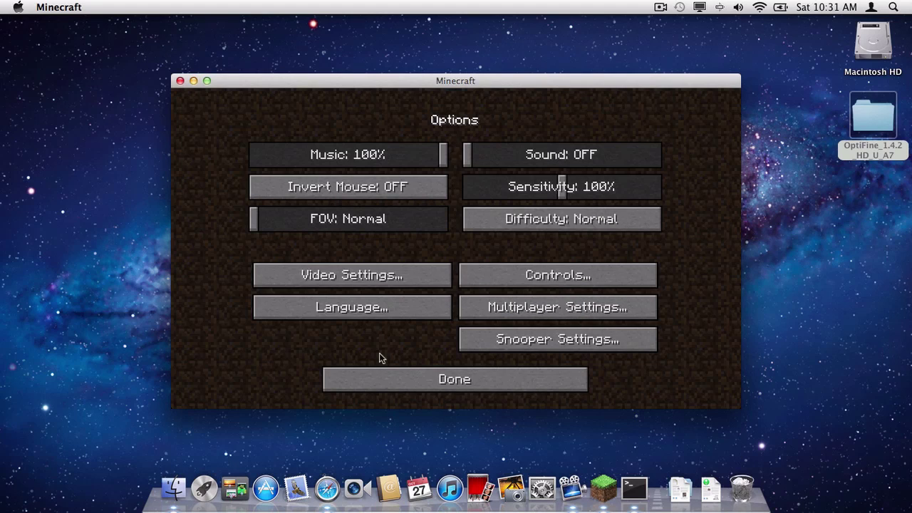
left_click(394, 269)
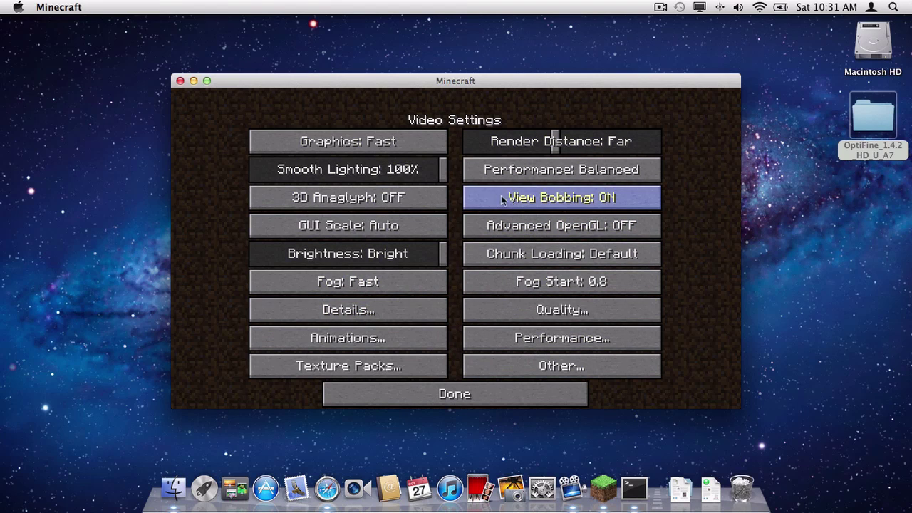
left_click(442, 399)
left_click(510, 379)
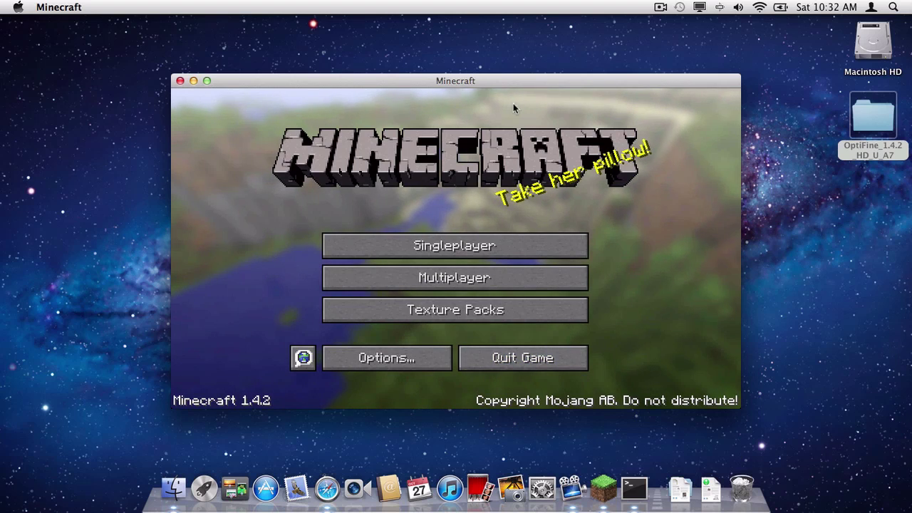
left_click_drag(496, 81, 497, 66)
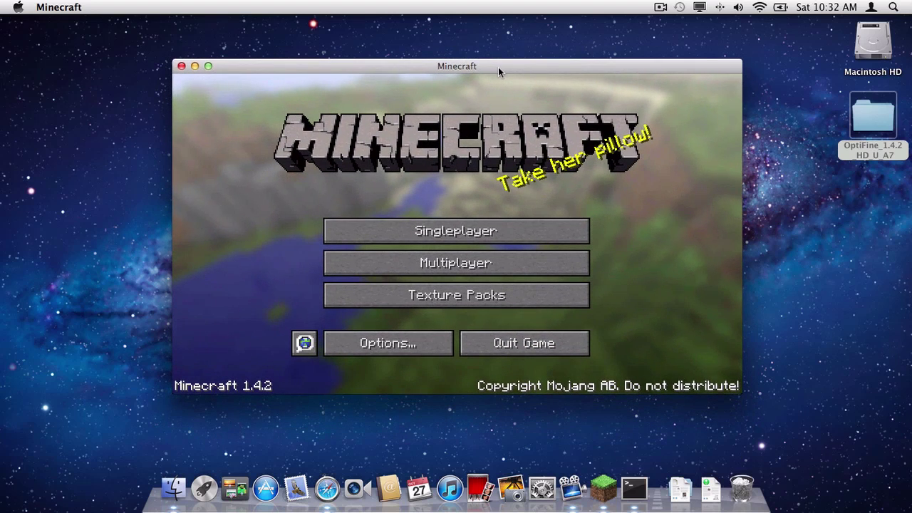